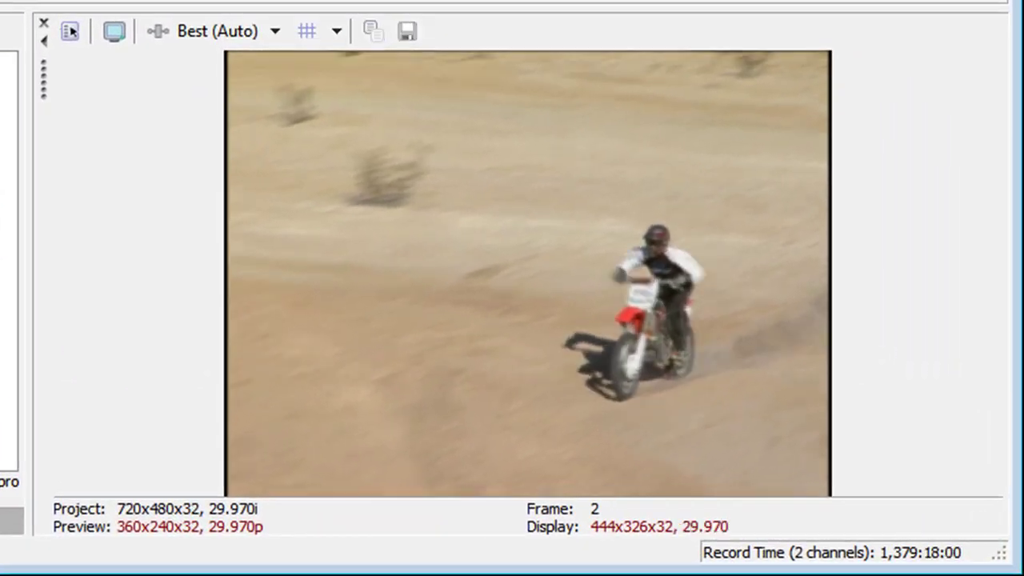
- Preview the motocross clip forward and backward
key(space)
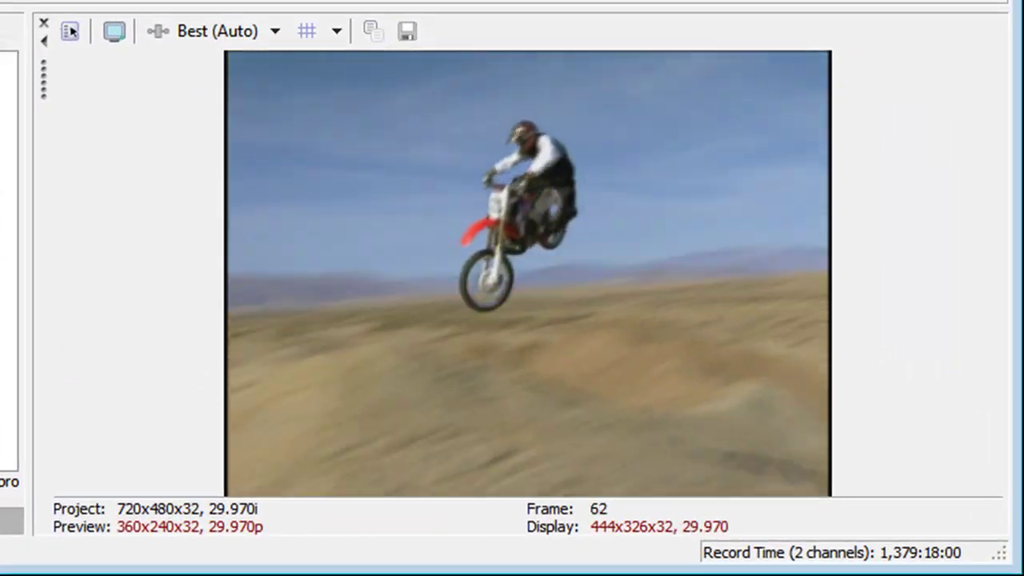
key(space)
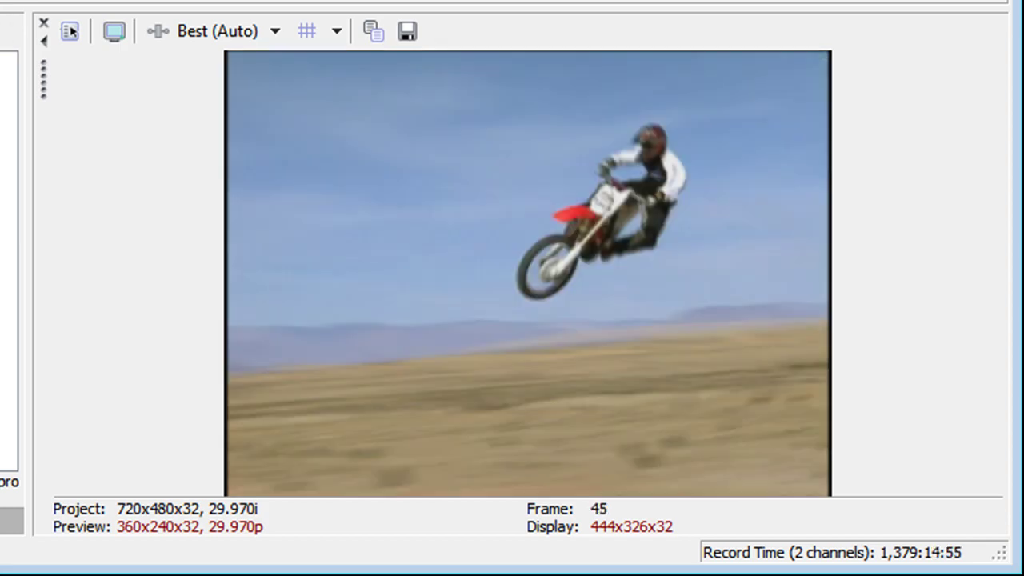
key(Left)
key(Left)
key(Left)
key(Left)
key(Left)
key(Left)
key(Left)
key(Left)
key(Left)
key(Left)
key(Left)
key(Left)
key(Left)
key(Left)
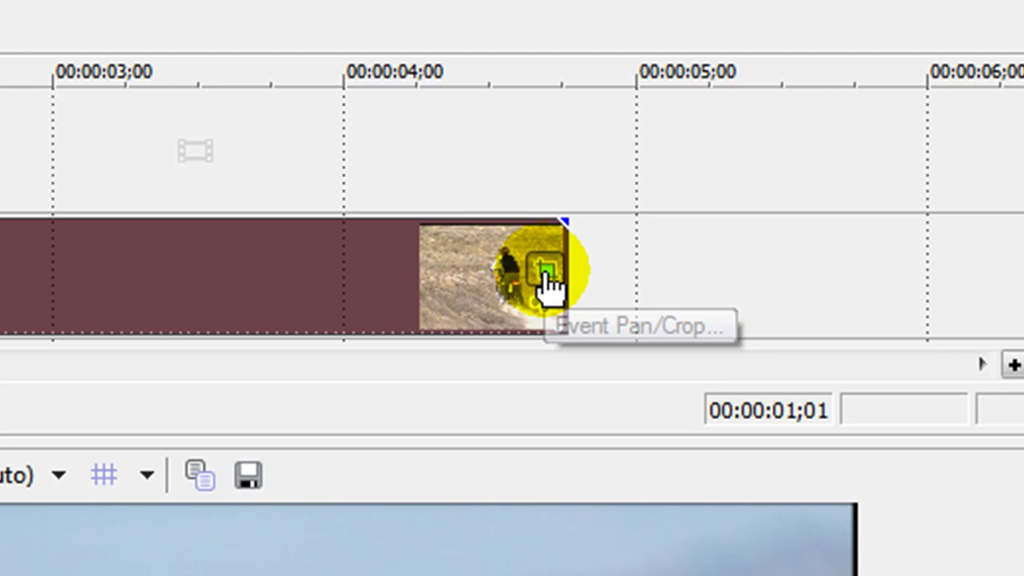
- In Event Pan/Crop, make the first Position keyframe a Hold keyframe
click(550, 277)
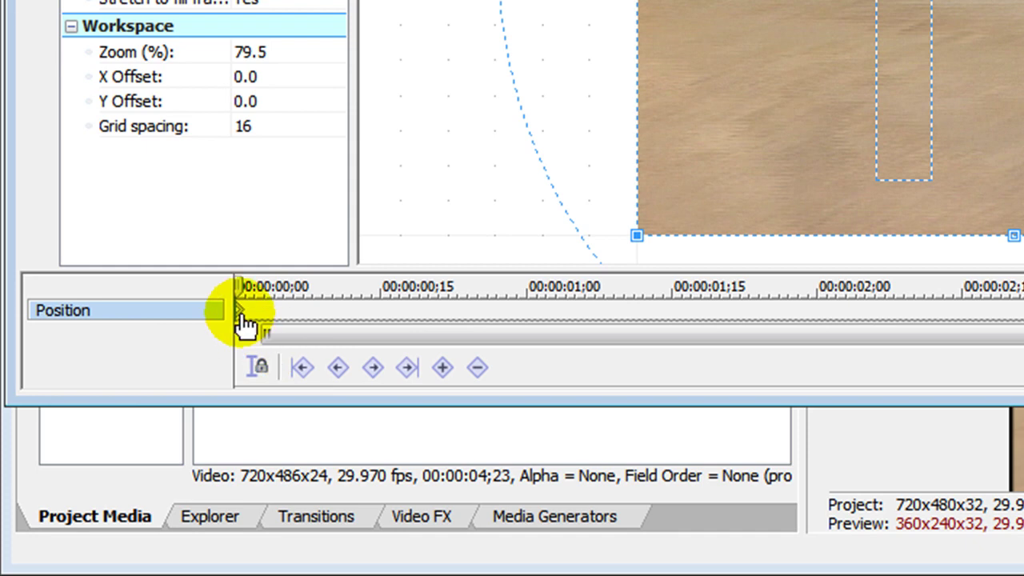
right_click(150, 516)
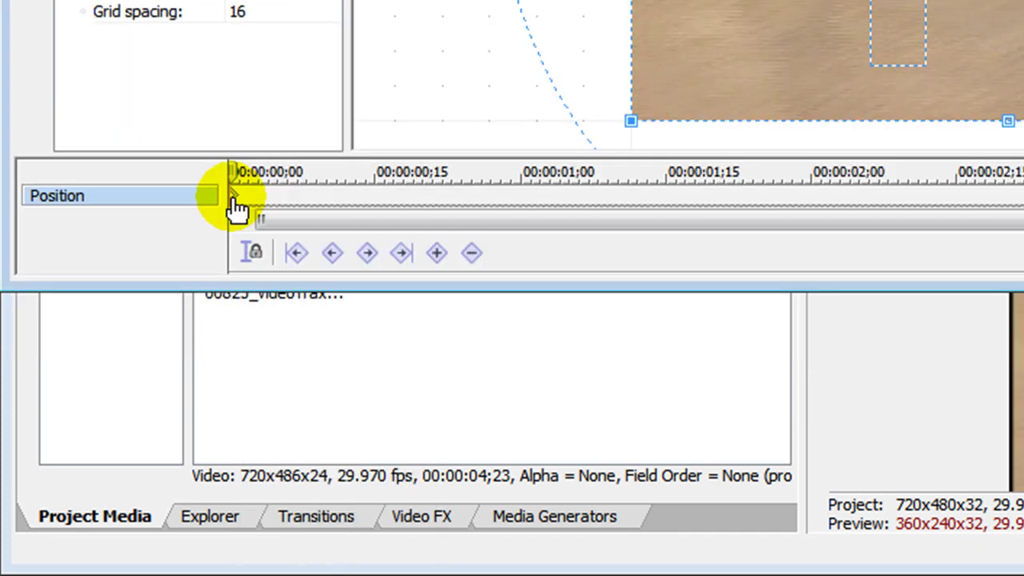
right_click(238, 316)
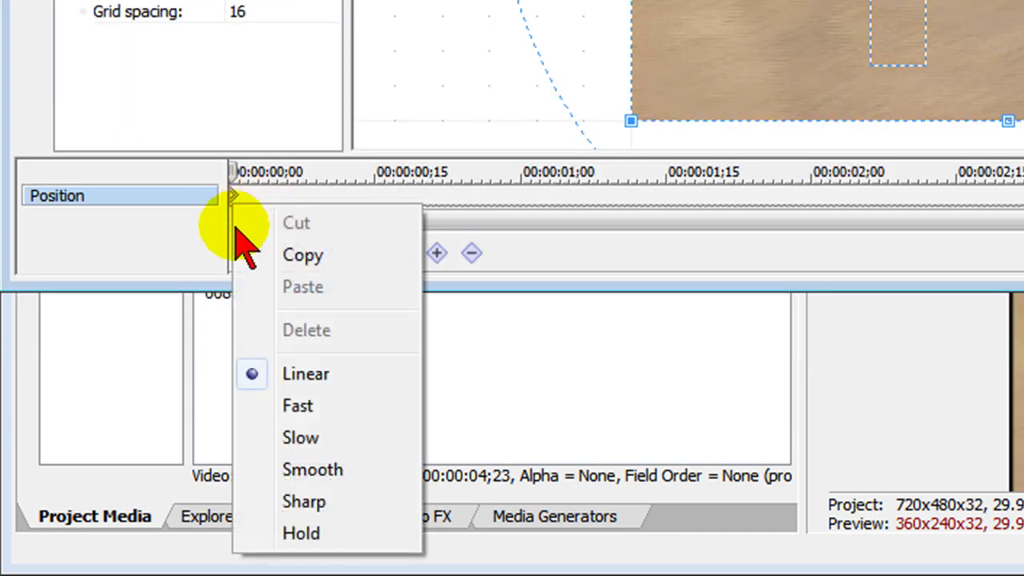
click(316, 544)
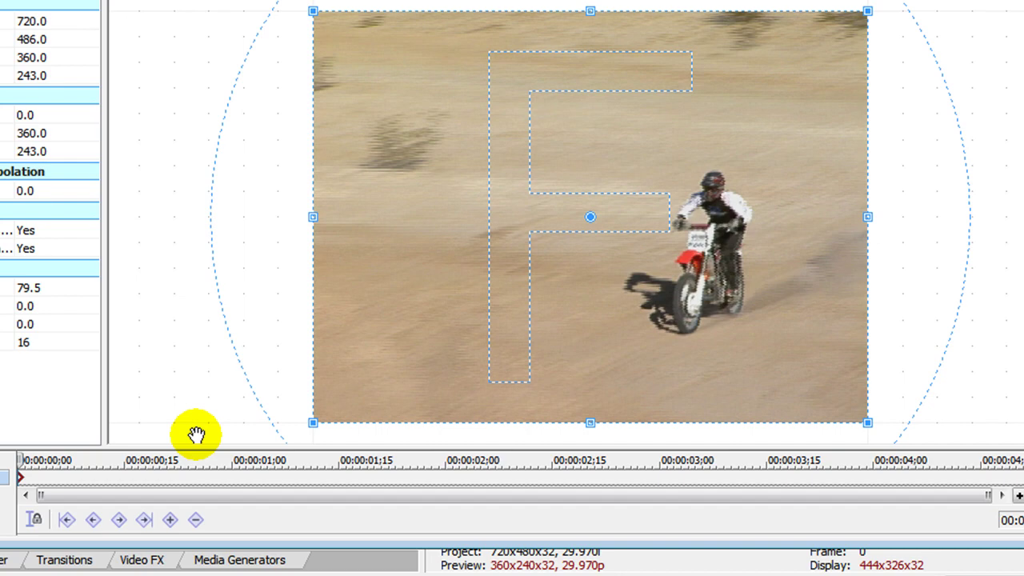
- Add a pan/crop keyframe at frame 27, where the rider is mid-jump
click(147, 478)
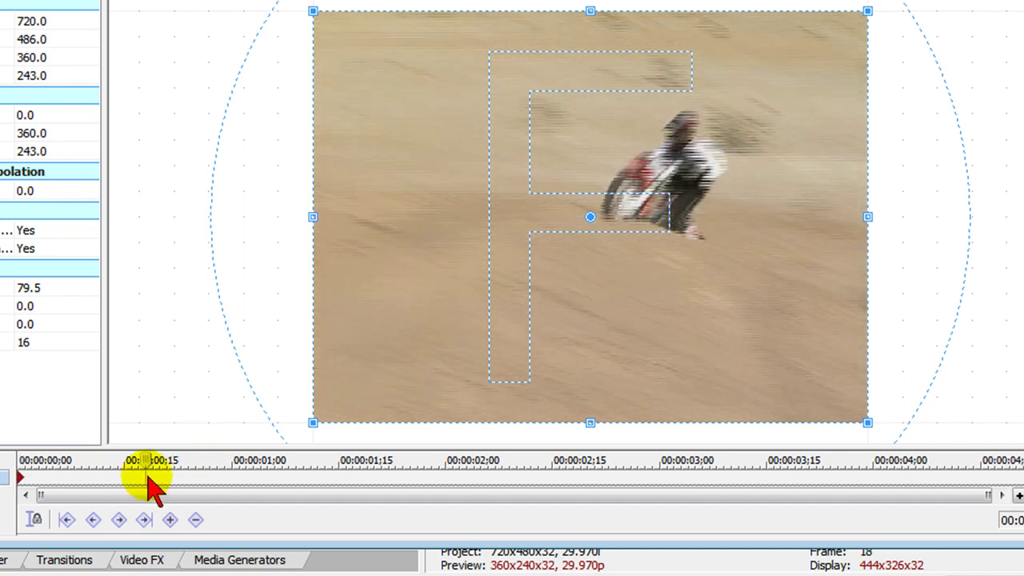
key(space)
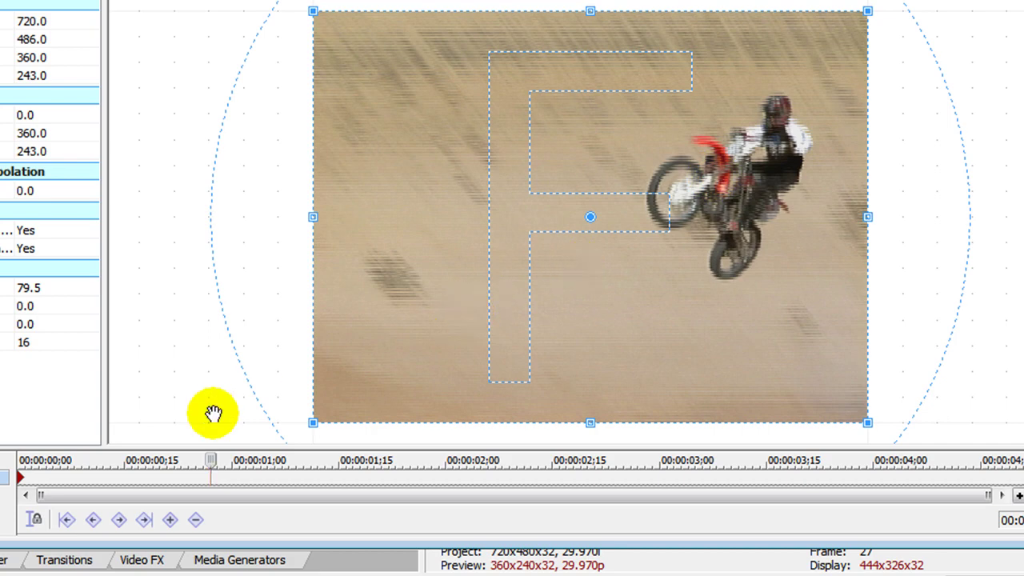
click(211, 478)
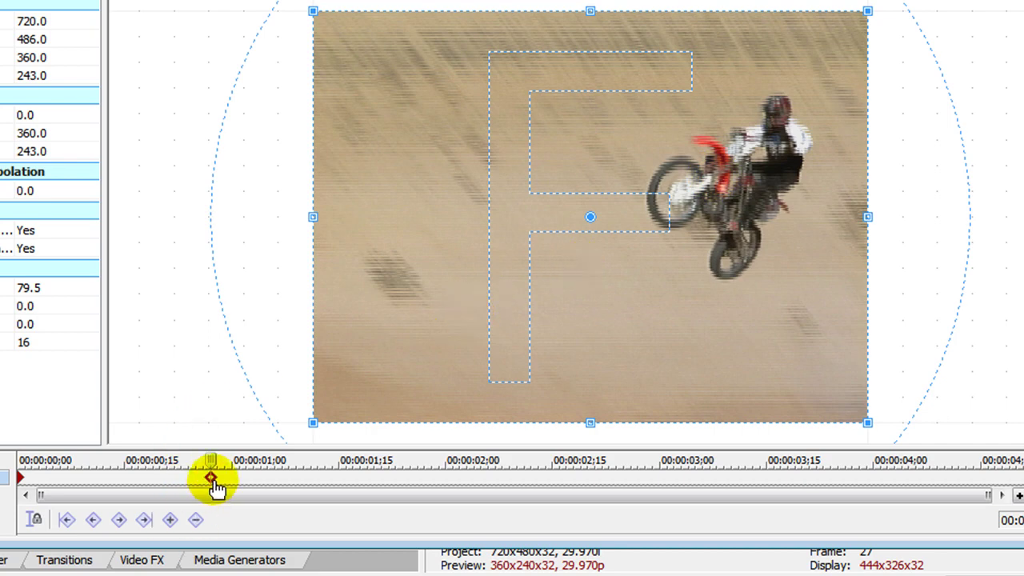
- Crop tightly around the airborne rider at output aspect and set the keyframe's interpolation
drag(311, 421, 615, 236)
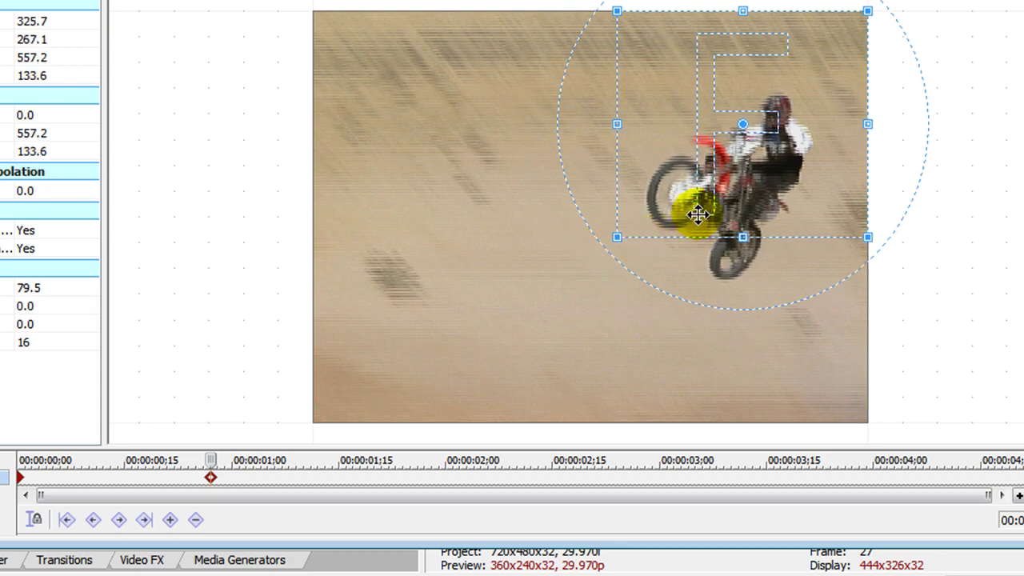
drag(698, 214, 697, 224)
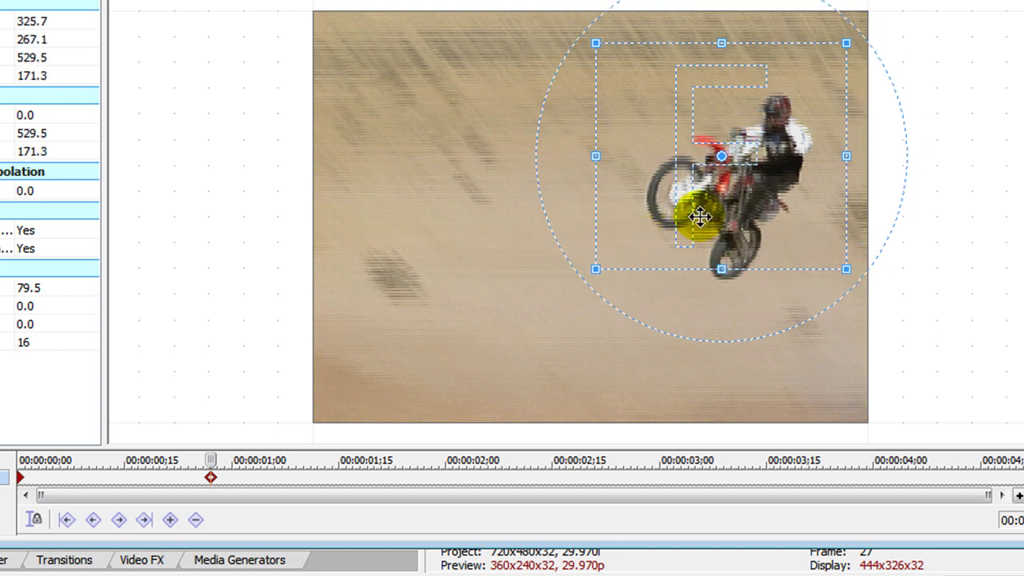
right_click(704, 216)
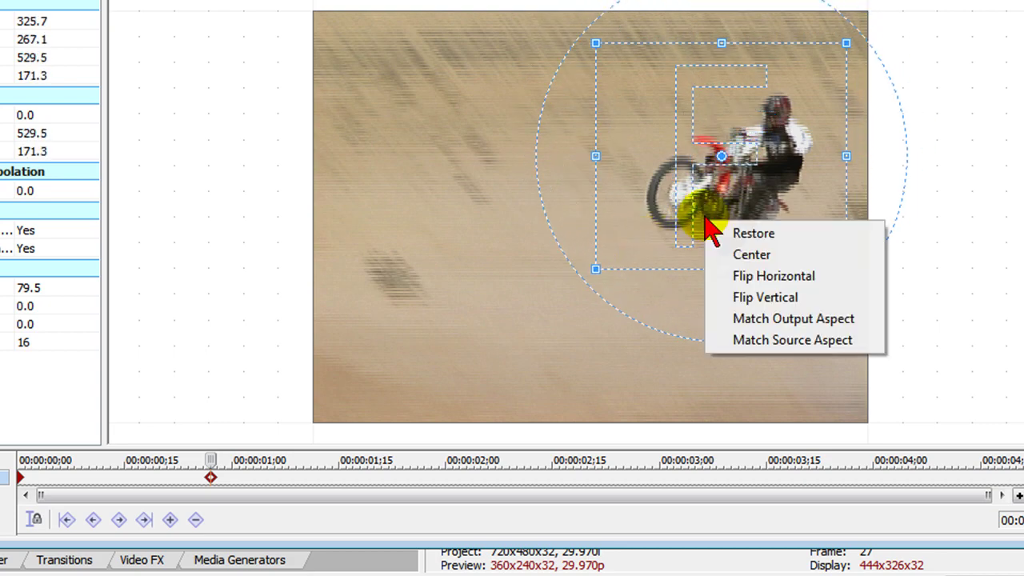
click(766, 317)
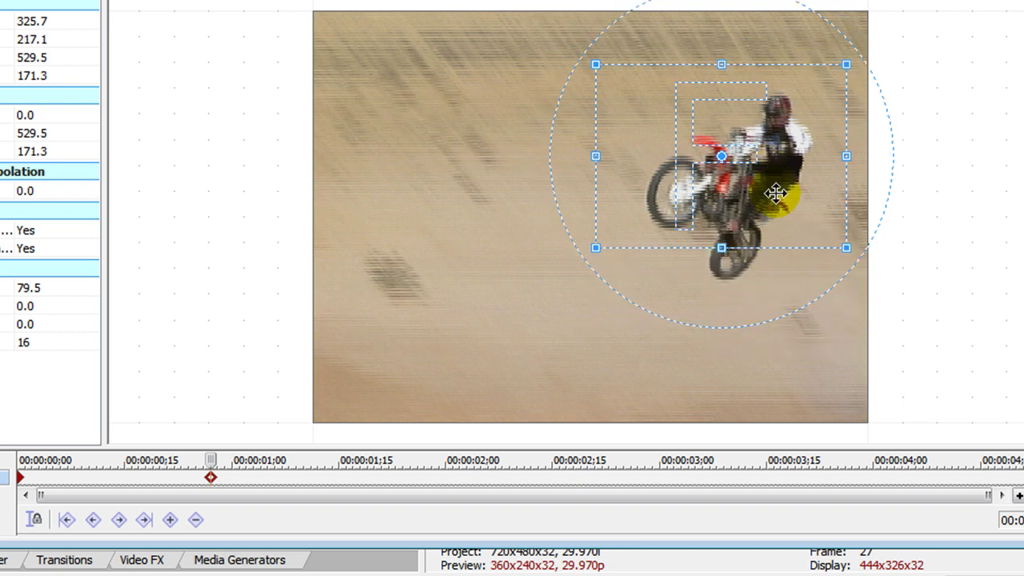
right_click(211, 480)
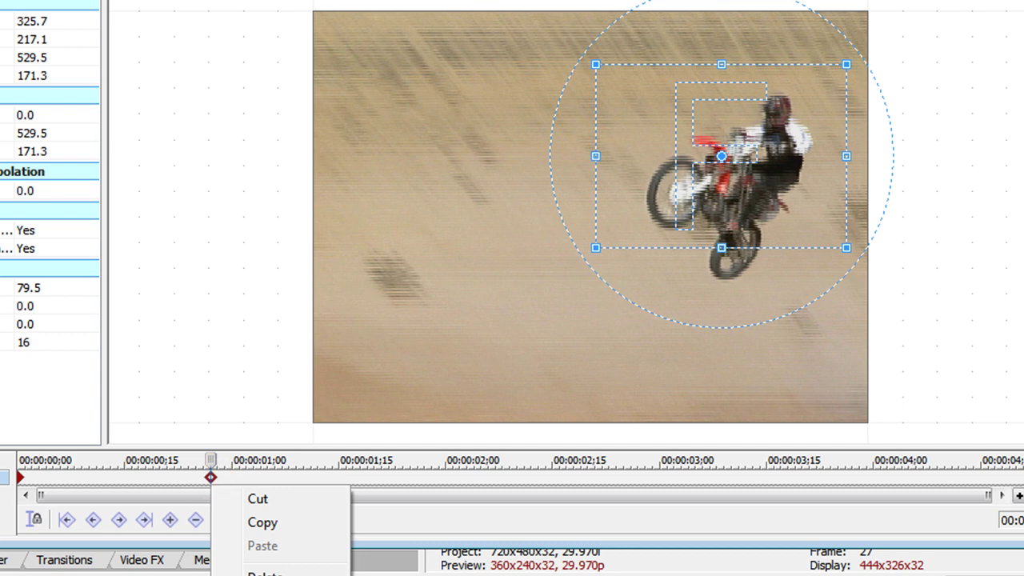
click(253, 373)
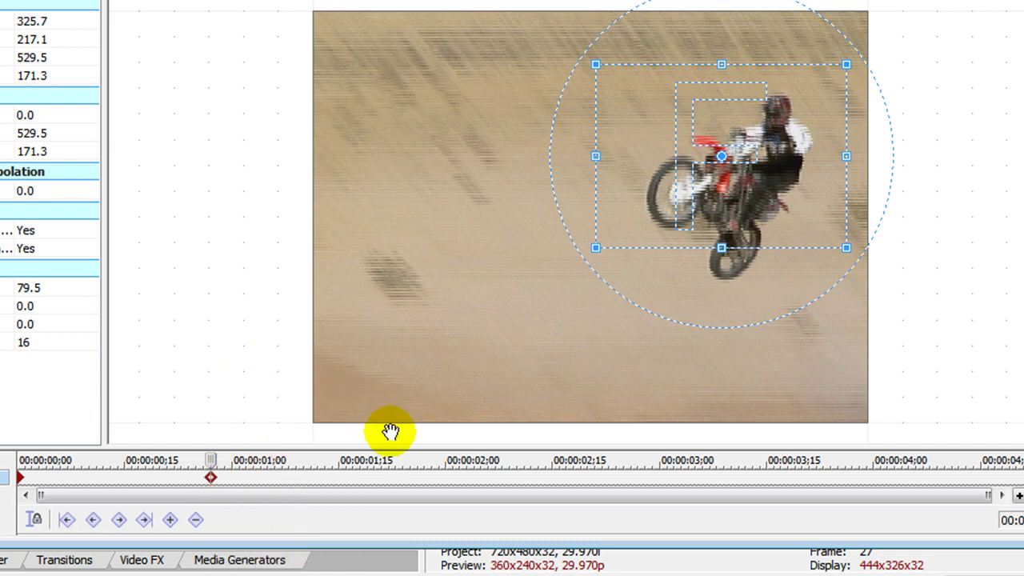
- Add a pan/crop keyframe at 00:00:02;16 (frame 76)
click(492, 489)
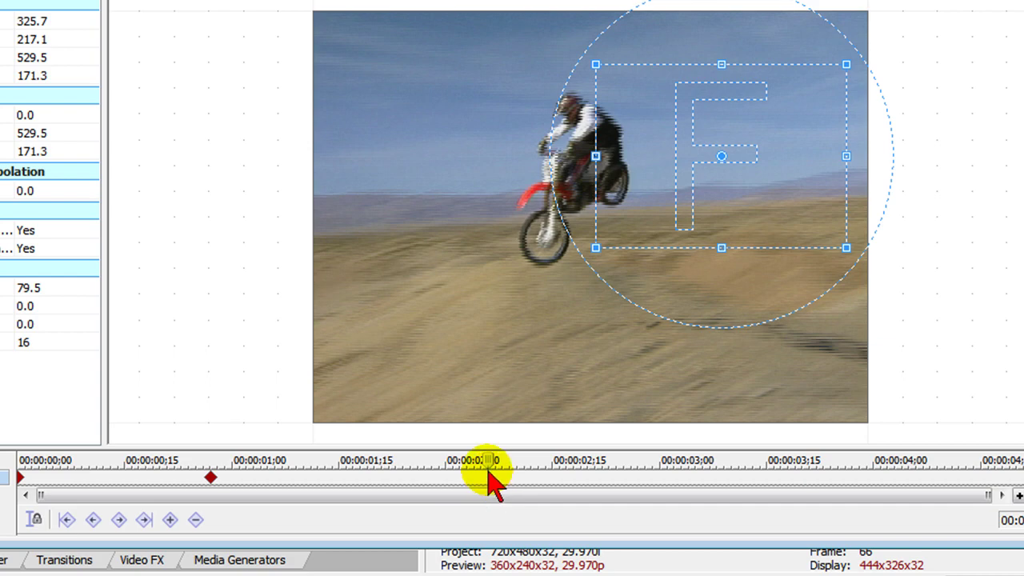
click(593, 485)
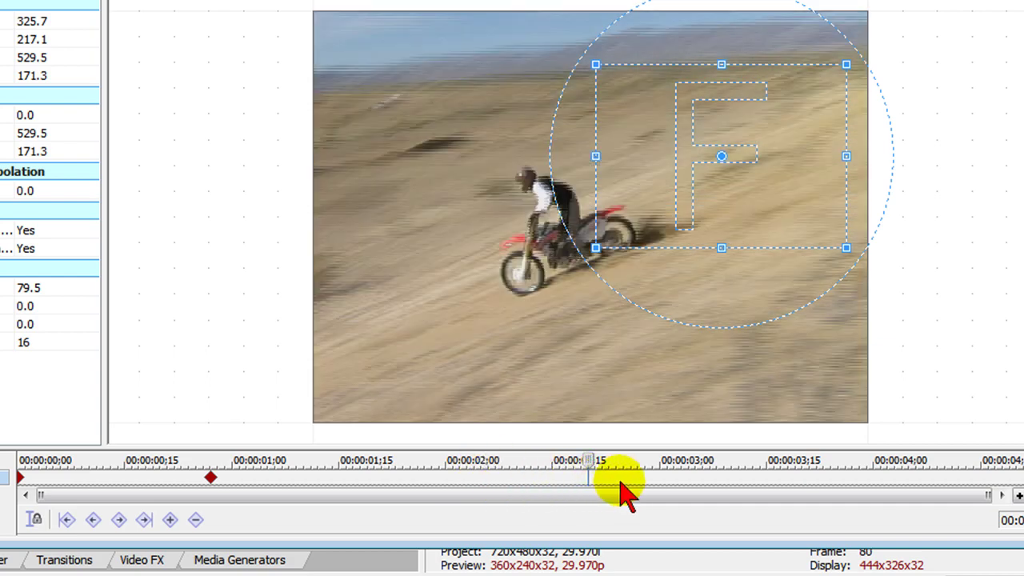
key(Left)
key(Left)
key(Left)
key(Left)
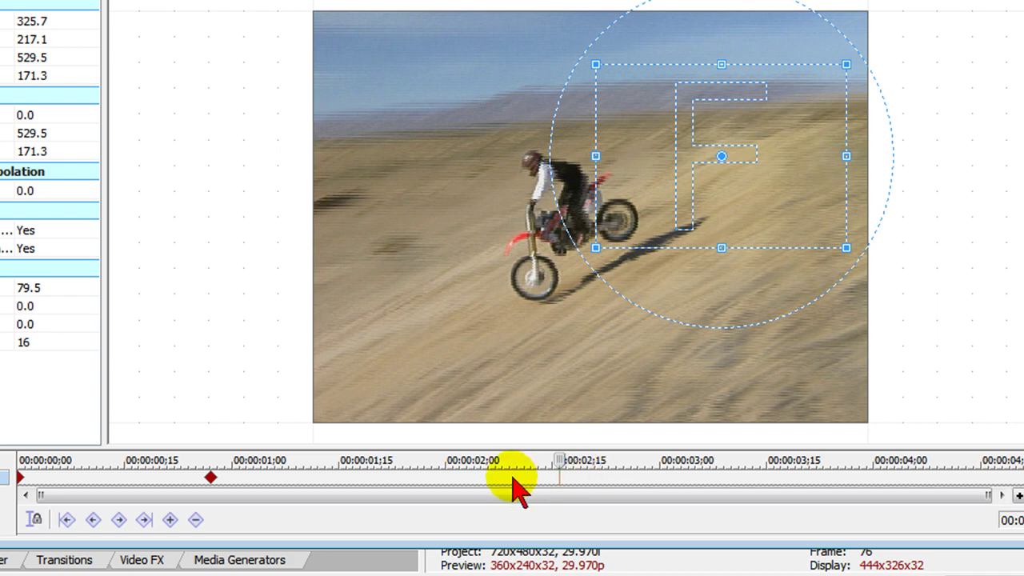
click(170, 520)
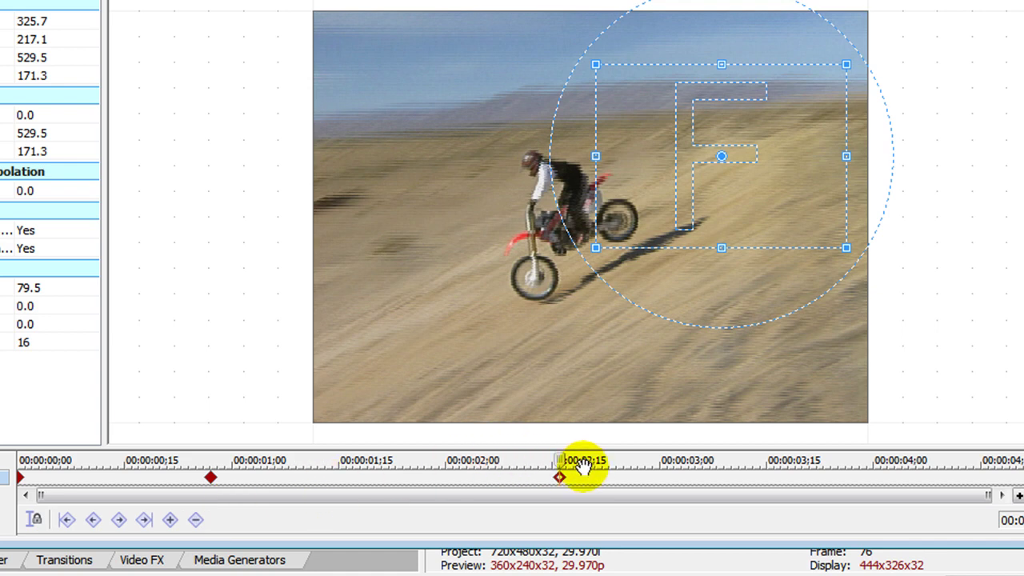
- Restore the crop to the full 720×486 frame and set the keyframe's interpolation
right_click(616, 209)
click(654, 215)
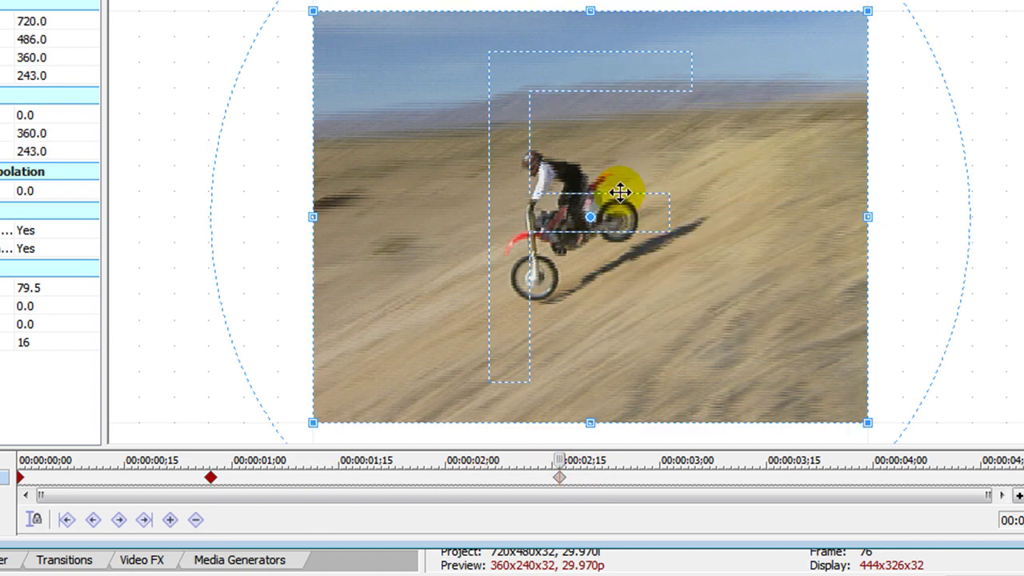
right_click(560, 479)
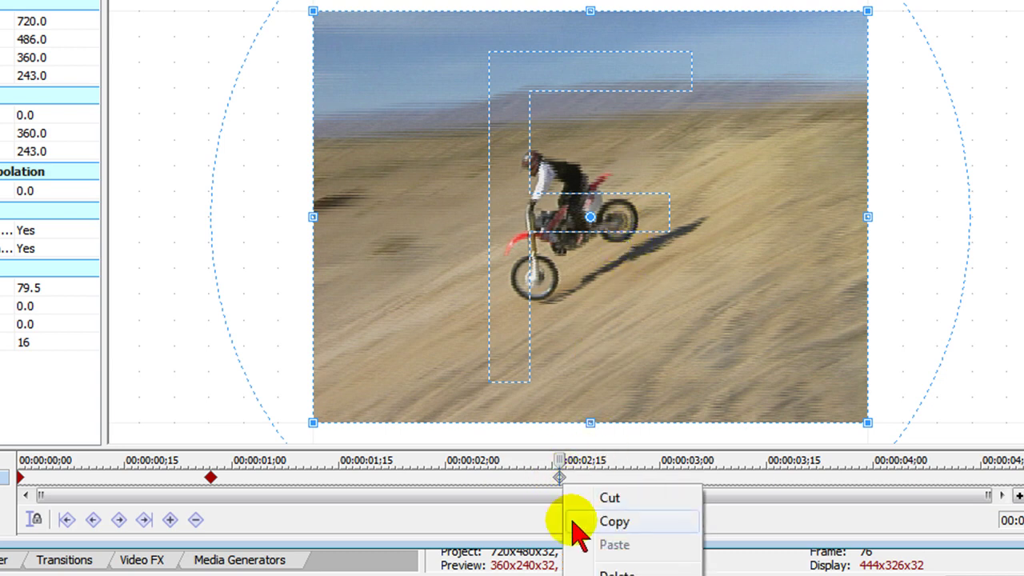
click(614, 520)
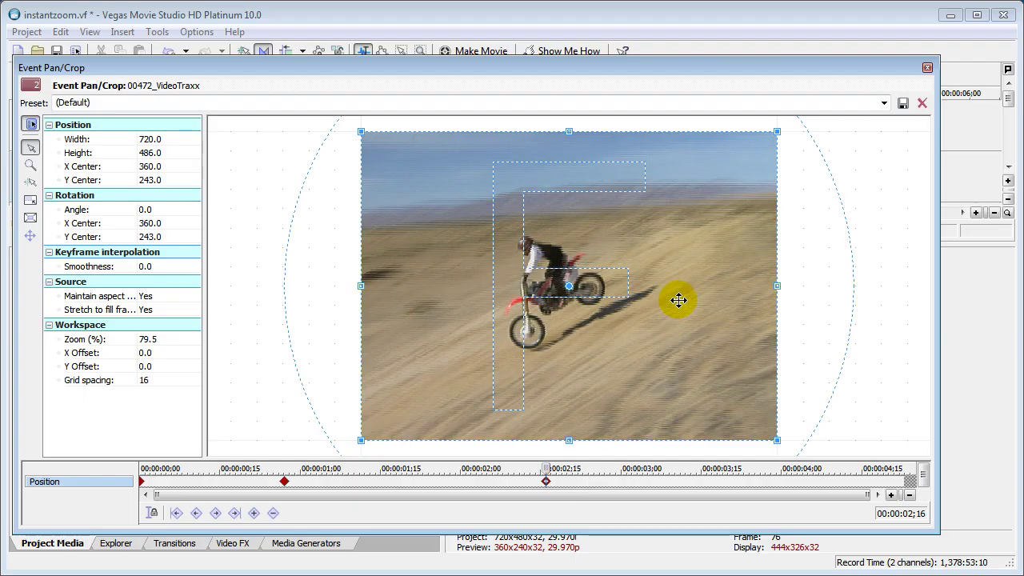
click(927, 67)
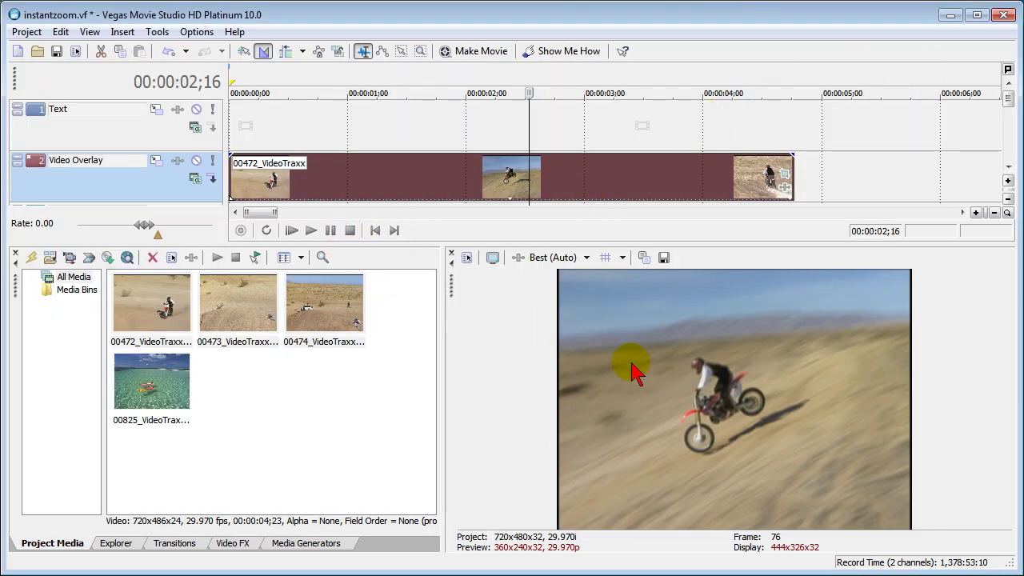
click(291, 231)
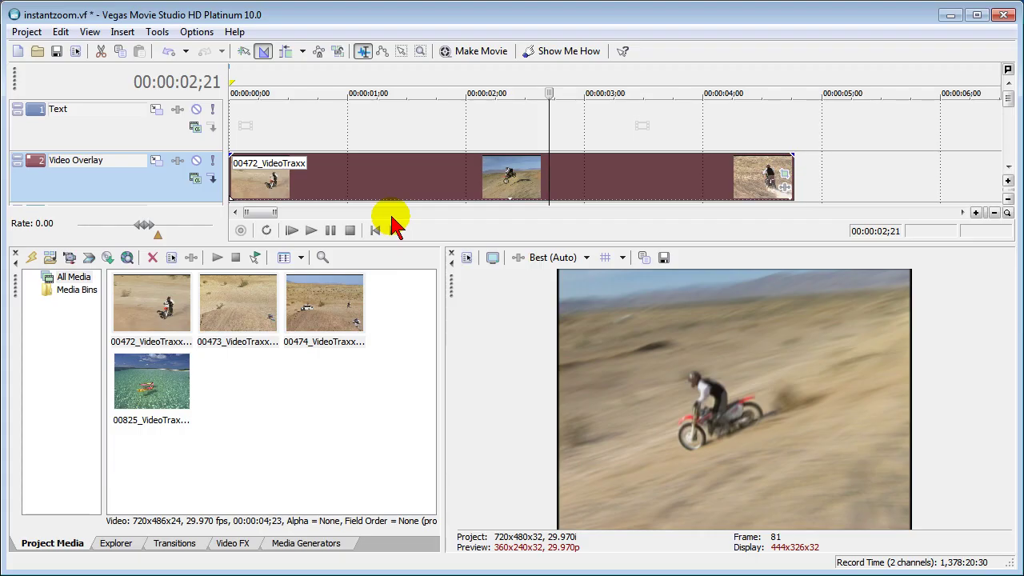
key(j)
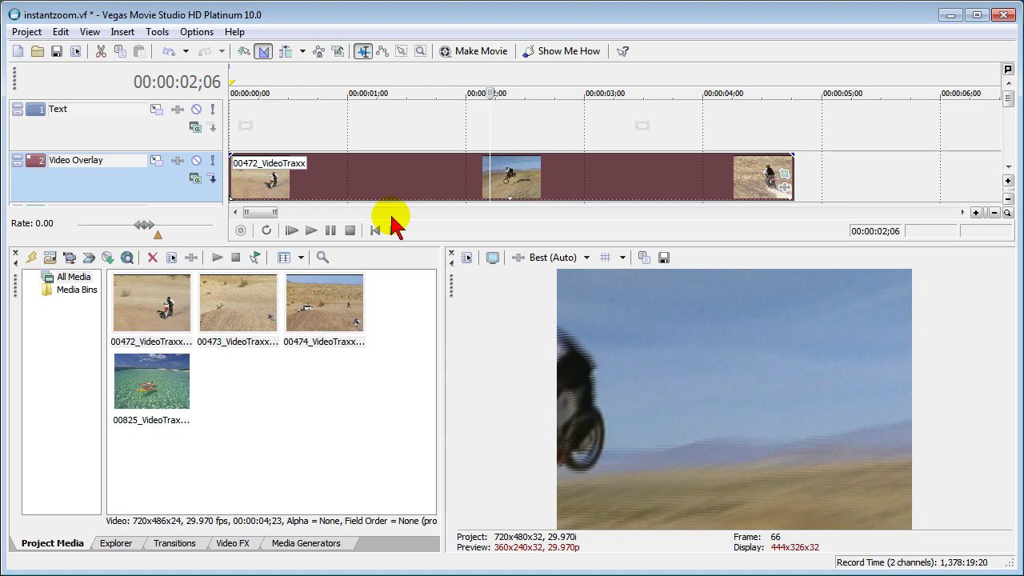
- Move the wide-frame keyframe to 00:00:01;21, where the rider is mid-jump
click(782, 175)
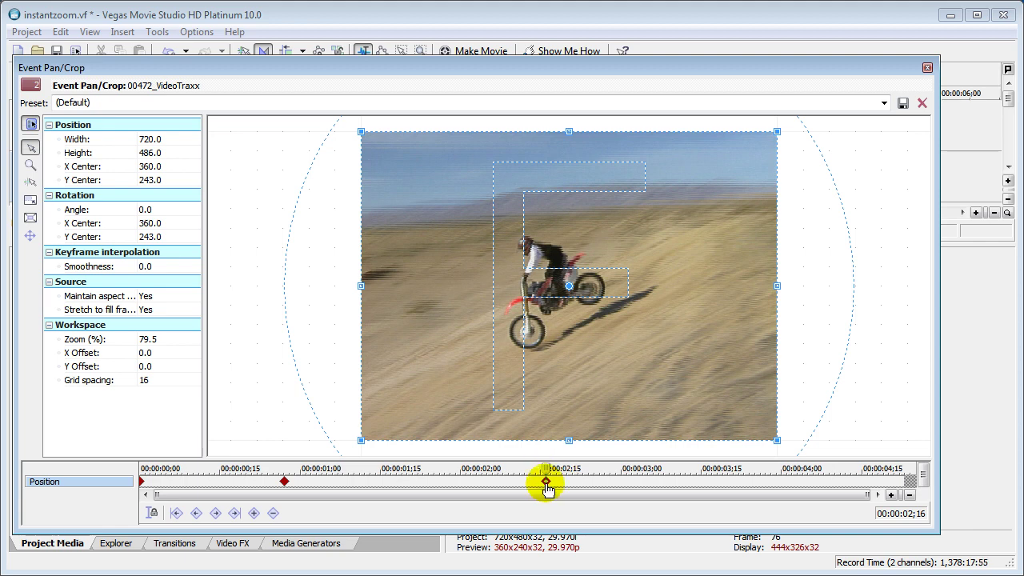
drag(542, 483, 472, 483)
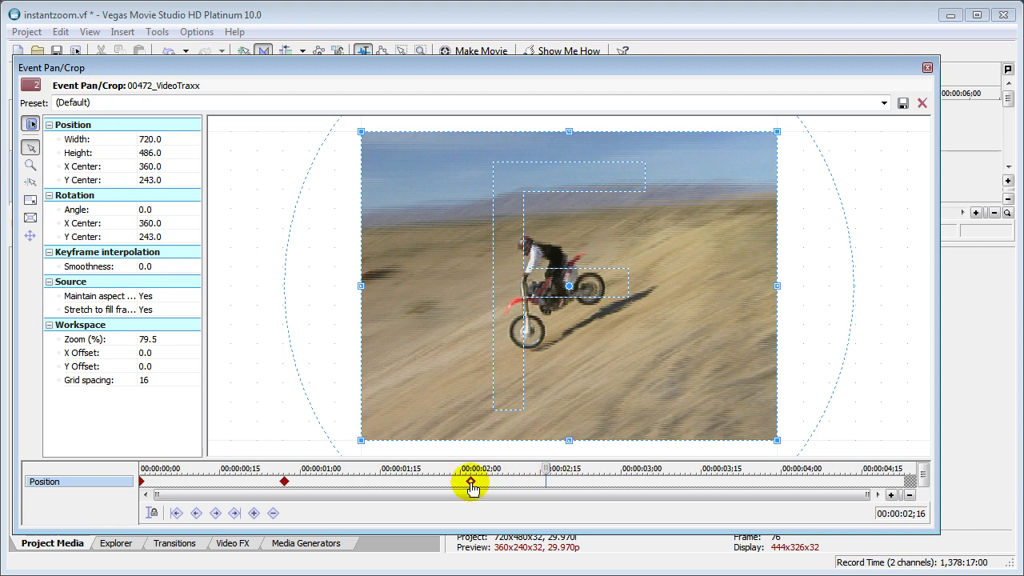
click(471, 483)
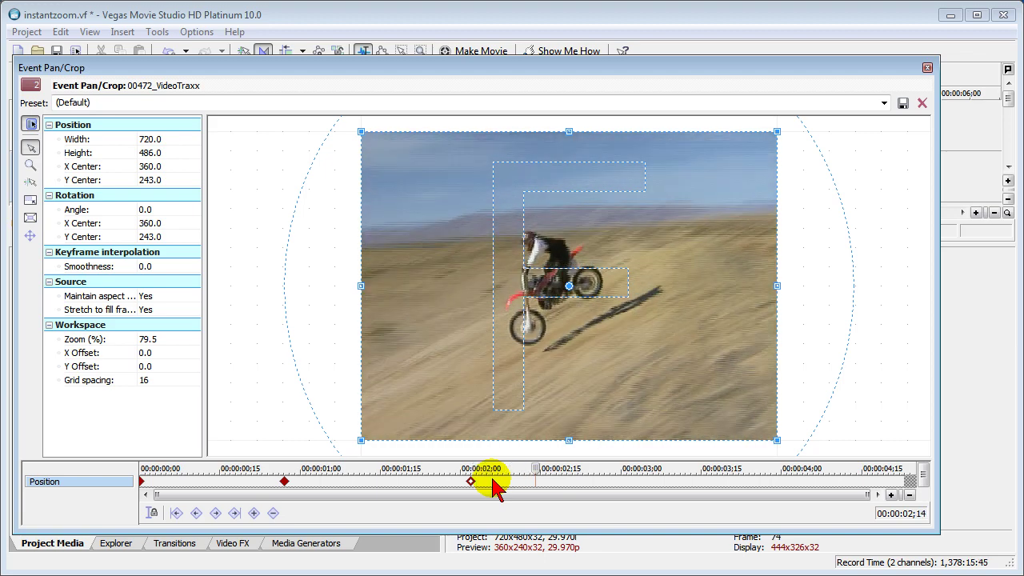
key(space)
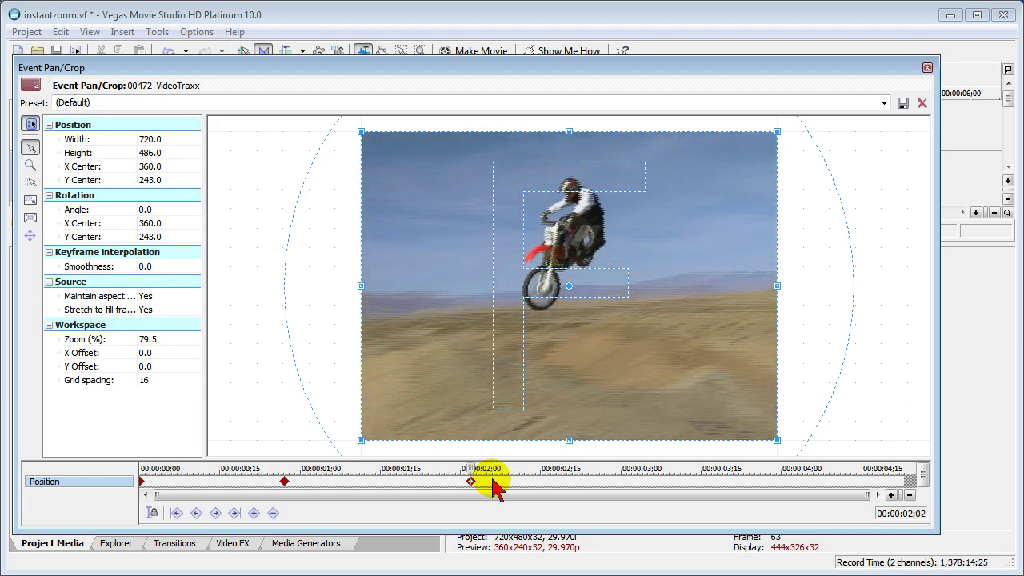
key(space)
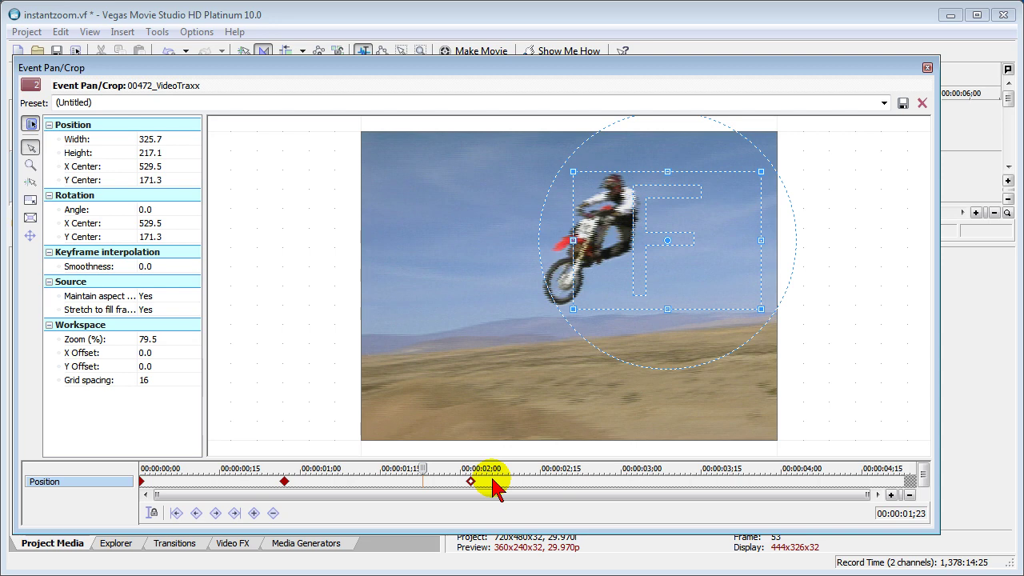
key(Left)
key(Left)
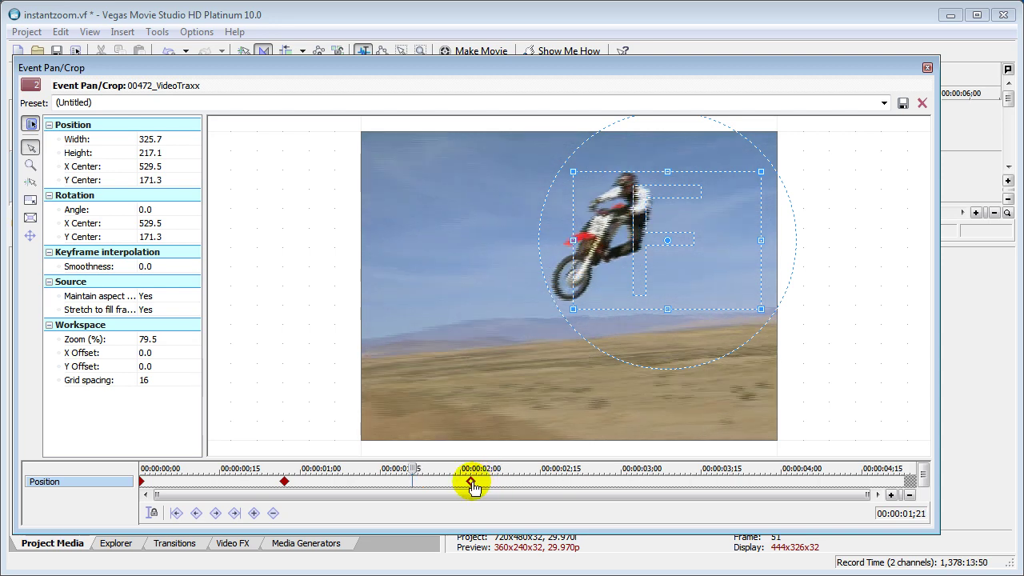
drag(471, 482, 413, 482)
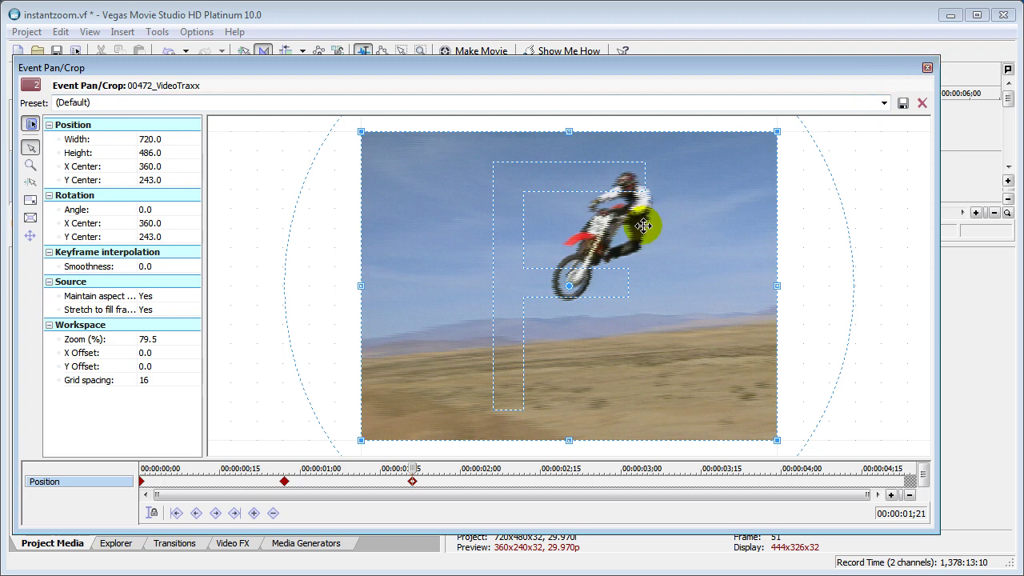
- Confirm the 00:00:01;21 keyframe keeps Hold interpolation
drag(425, 69, 425, 0)
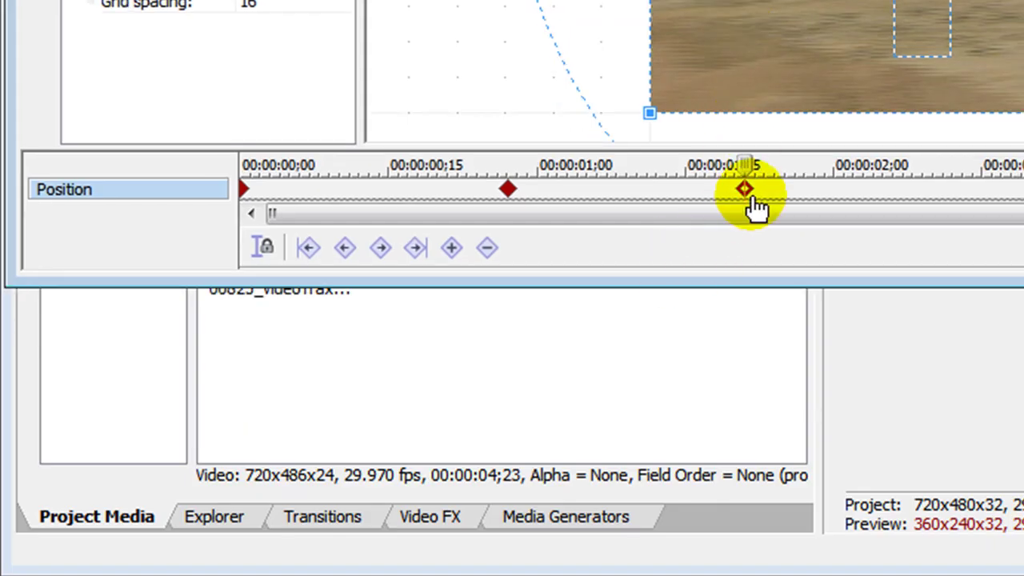
right_click(744, 191)
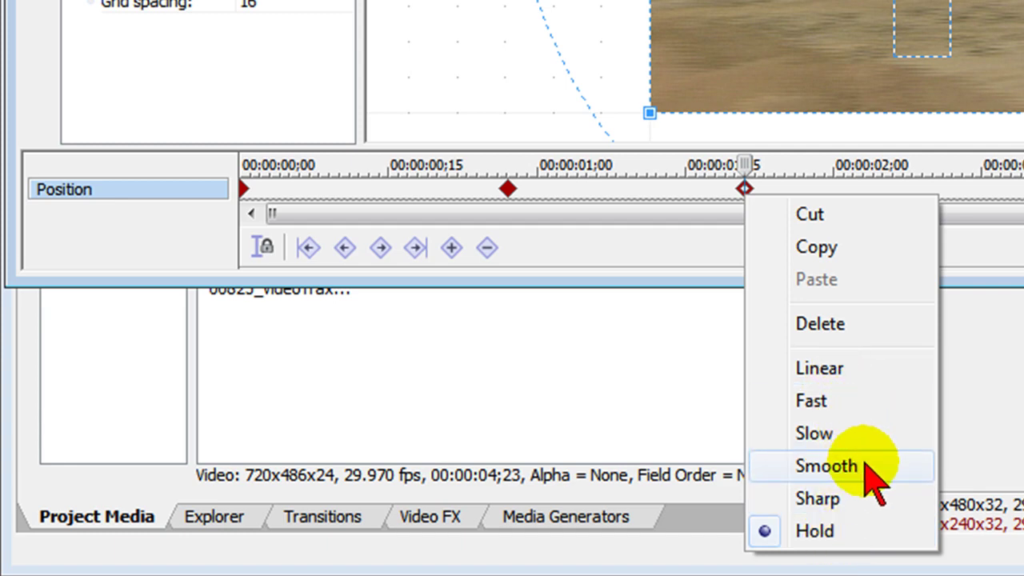
click(623, 436)
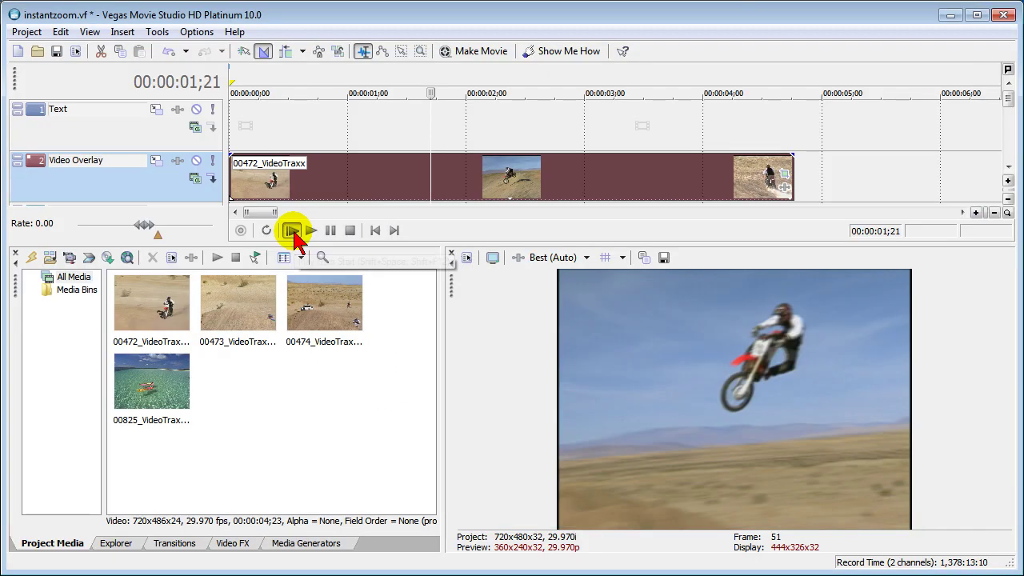
click(293, 230)
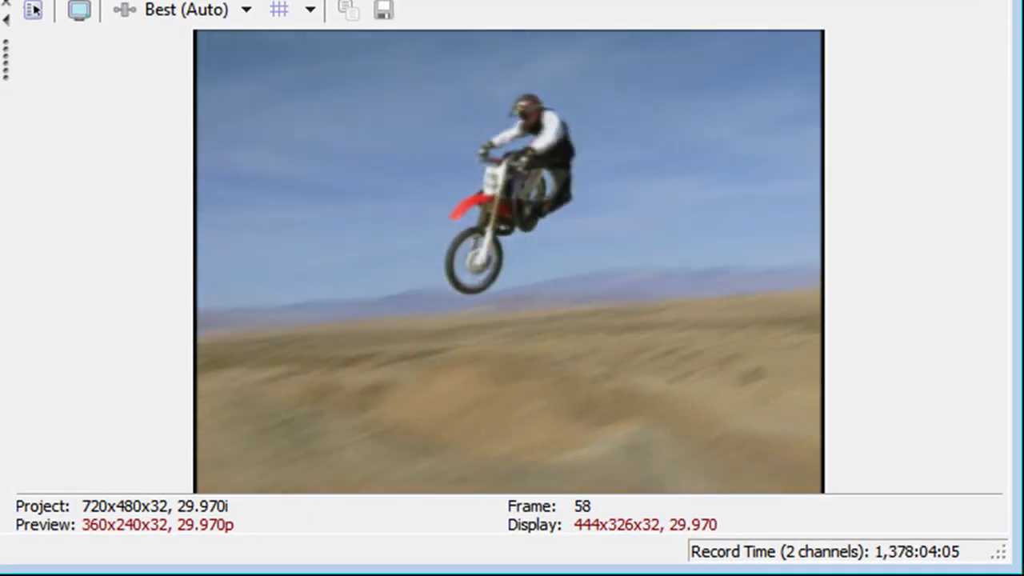